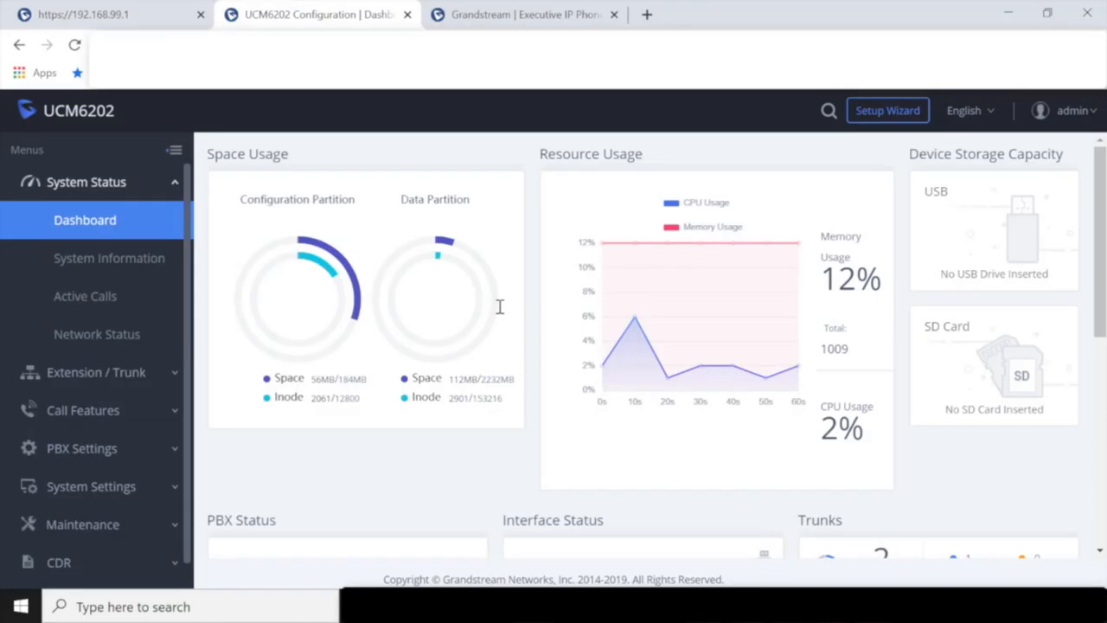
- Open Call Features > Parking Lot, showing DefaultLot on extension 700 with slots 701-720
click(98, 415)
scroll(97, 419, down, 6)
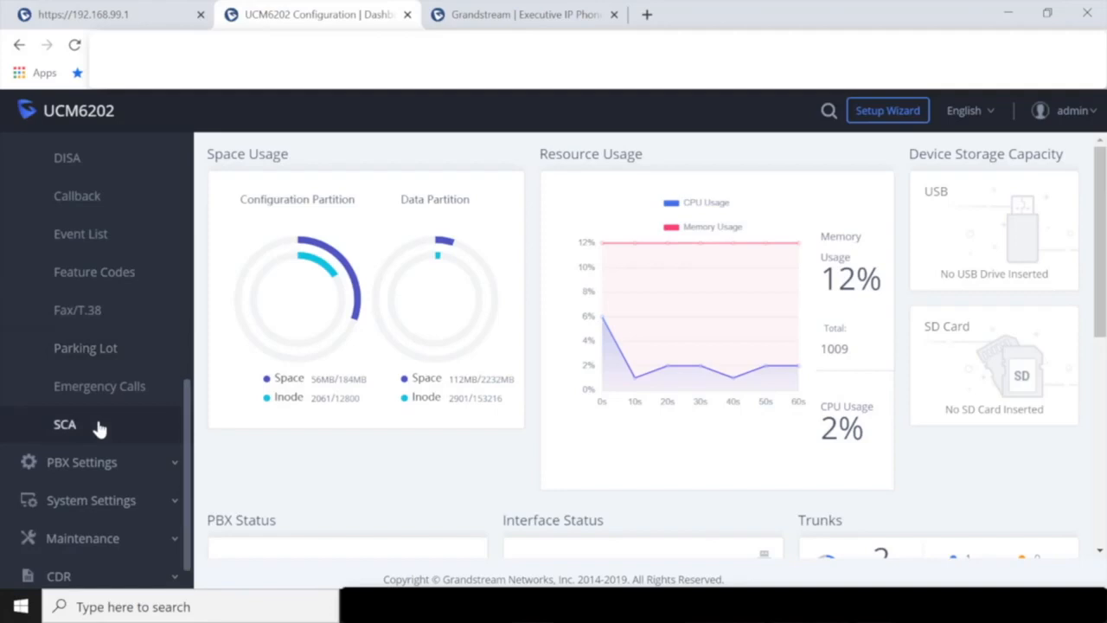
click(96, 356)
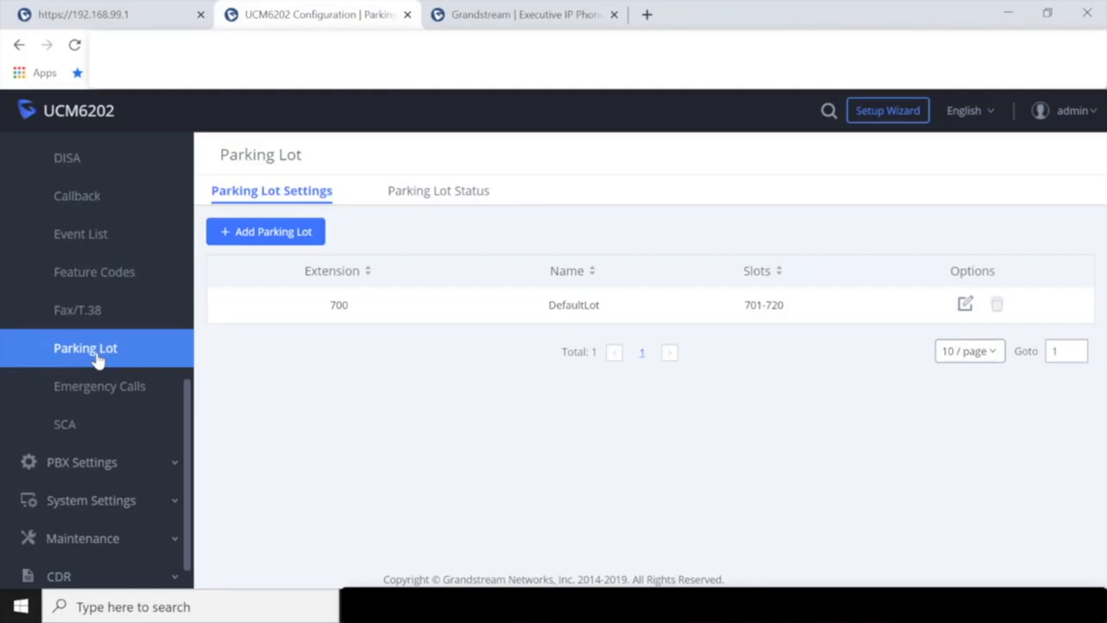
- Edit parking lot 700, enable 'Use parklot as extension' and view the Music on Hold playlists
click(963, 305)
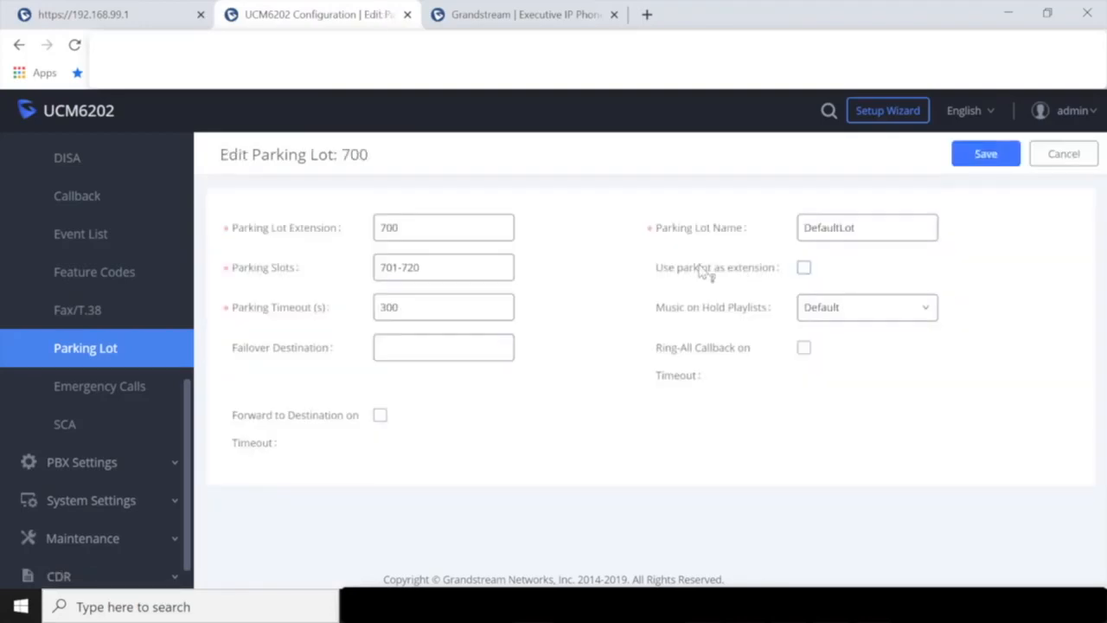
drag(651, 269, 781, 270)
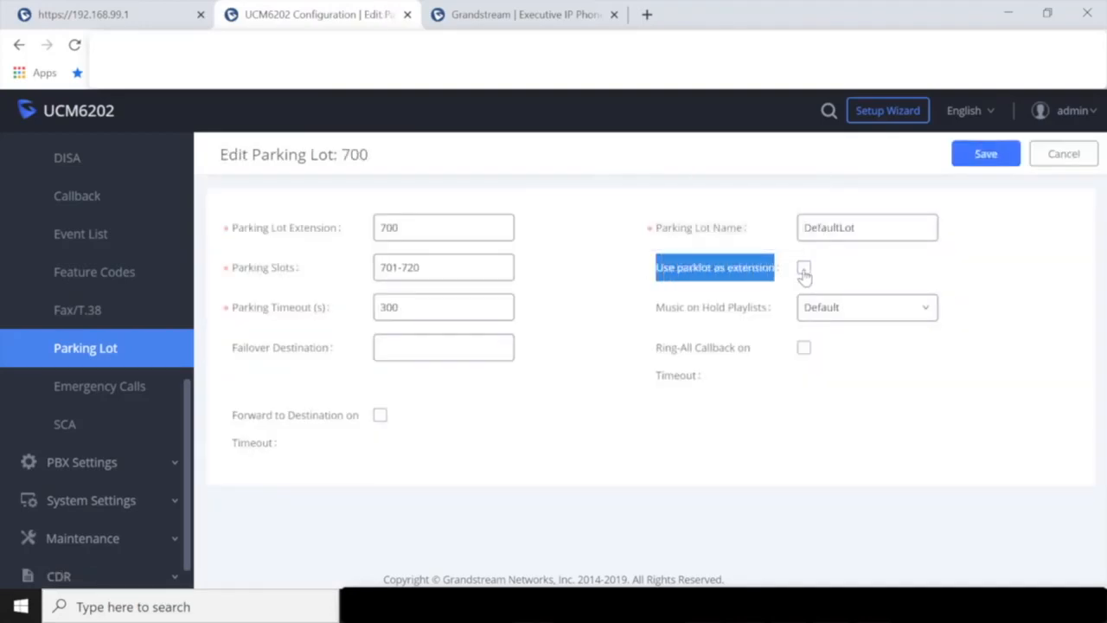
click(803, 268)
click(973, 269)
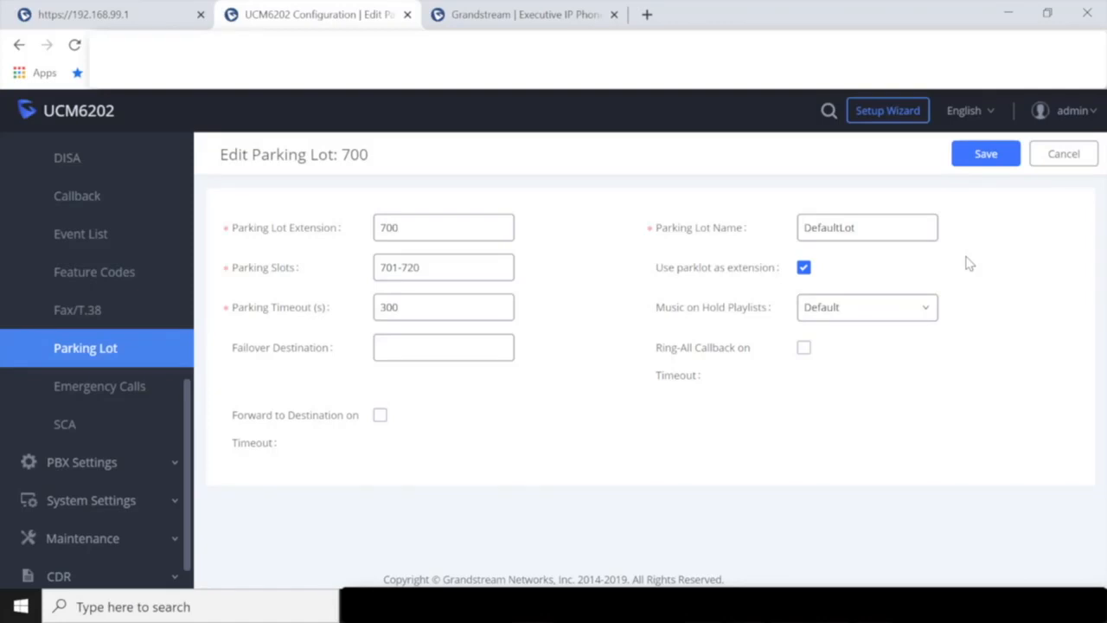
click(897, 313)
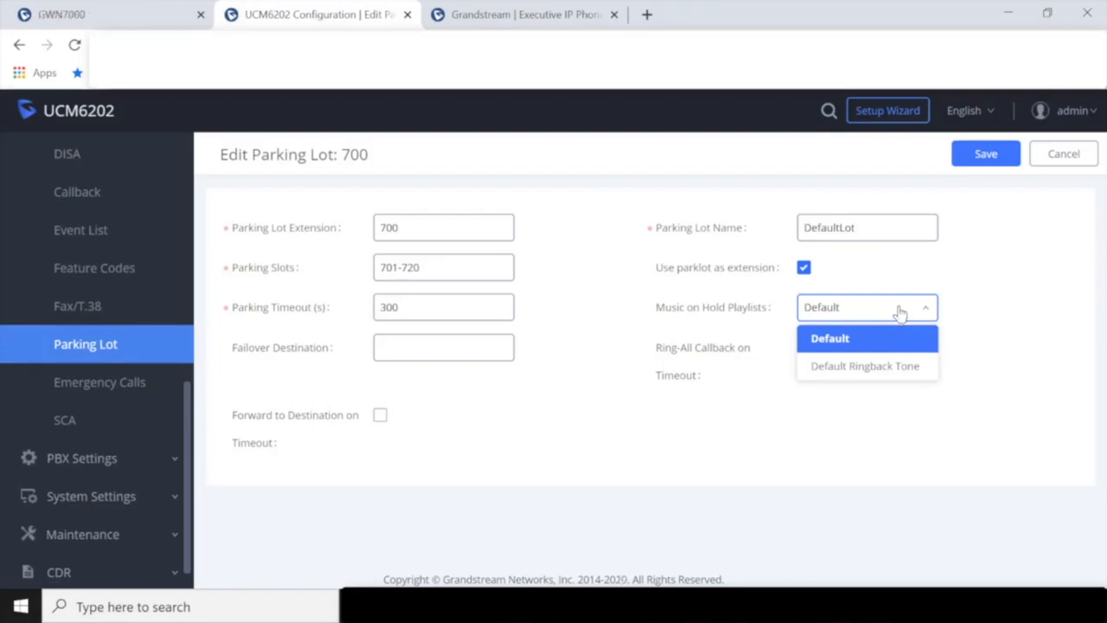
click(605, 306)
click(498, 301)
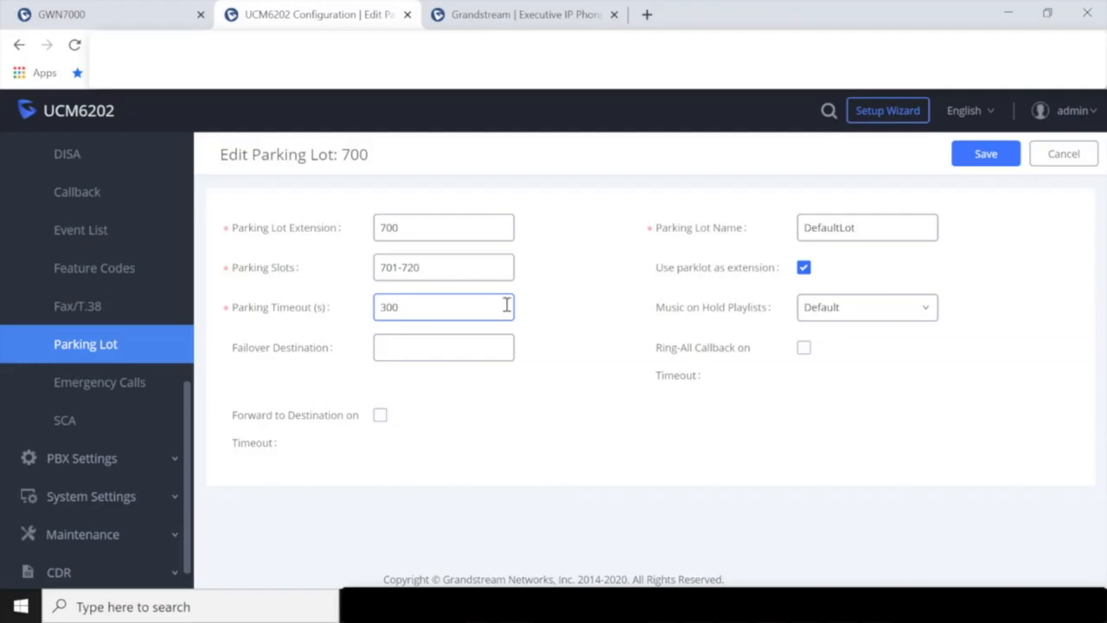
click(803, 347)
click(804, 348)
click(490, 346)
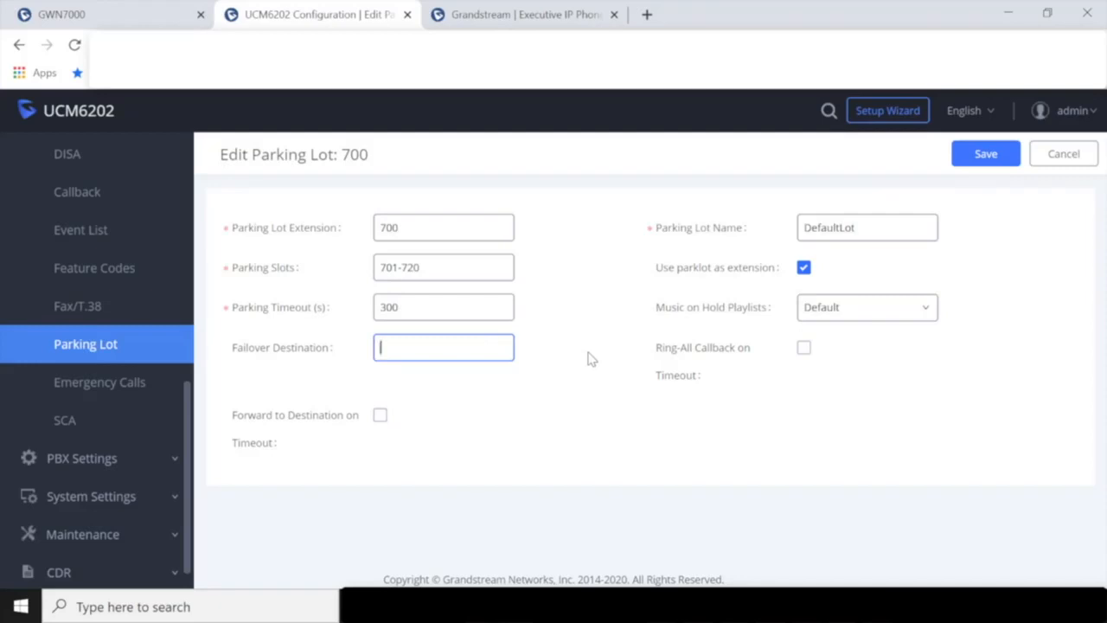
- Leave 'Forward to Destination on Timeout' disabled and save parking lot 700's settings
click(380, 417)
click(500, 353)
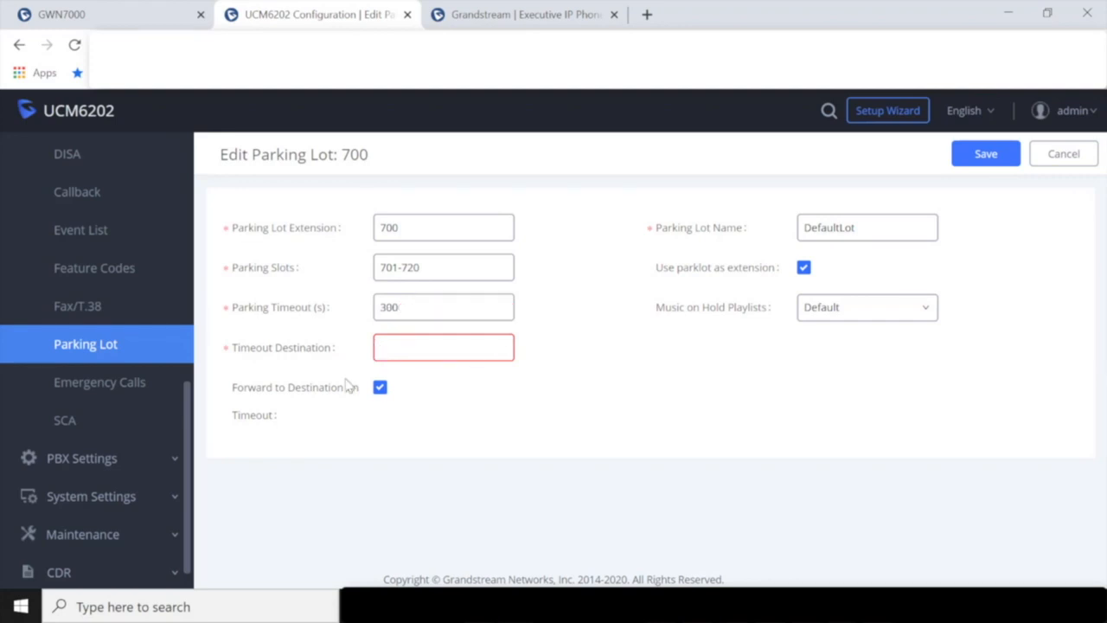
click(379, 387)
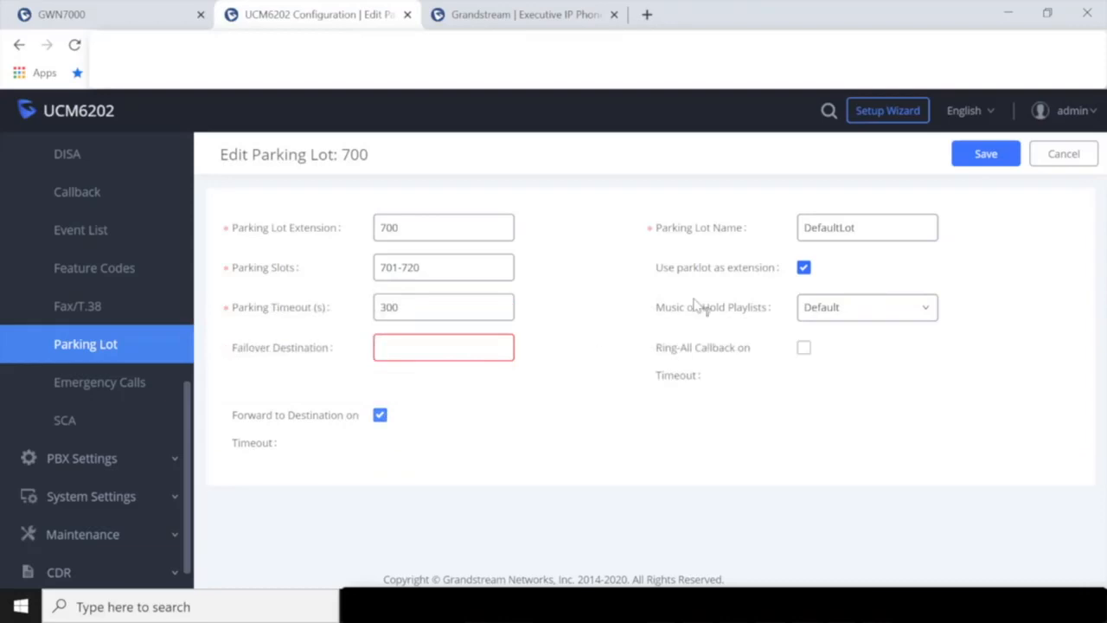
click(988, 154)
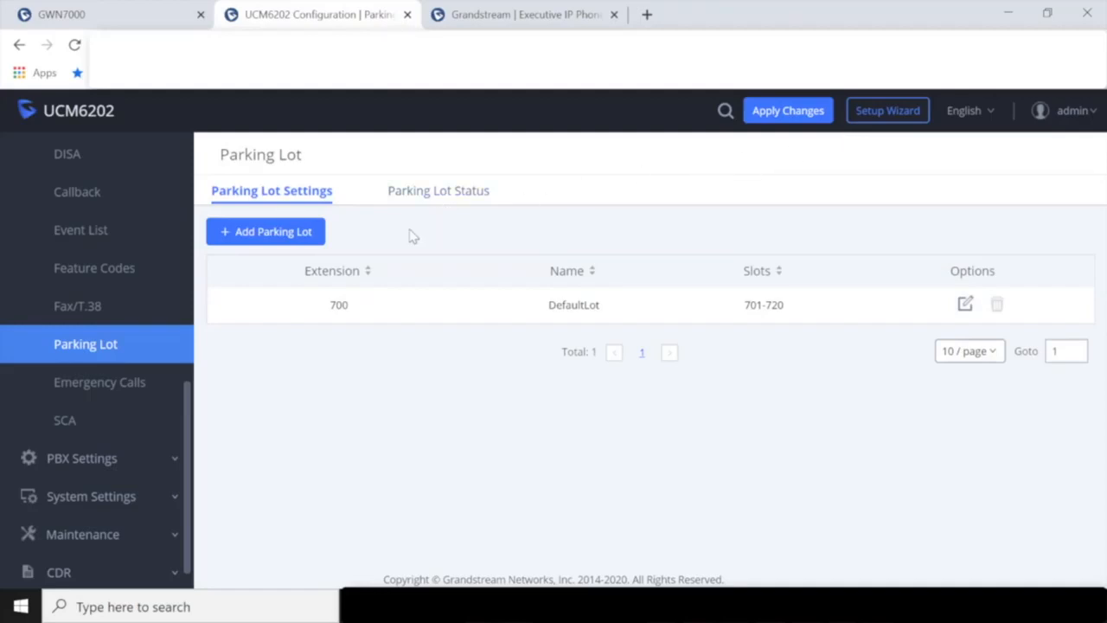
- In Feature Maps, set Call Park and Blind Transfer to Allow Both and save
click(141, 279)
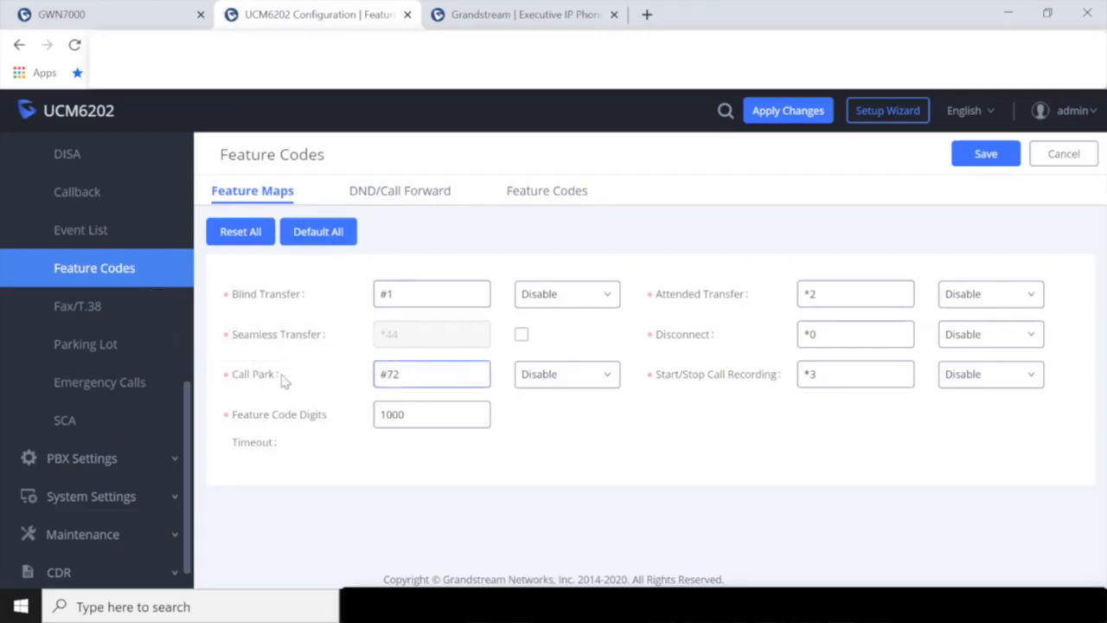
click(578, 375)
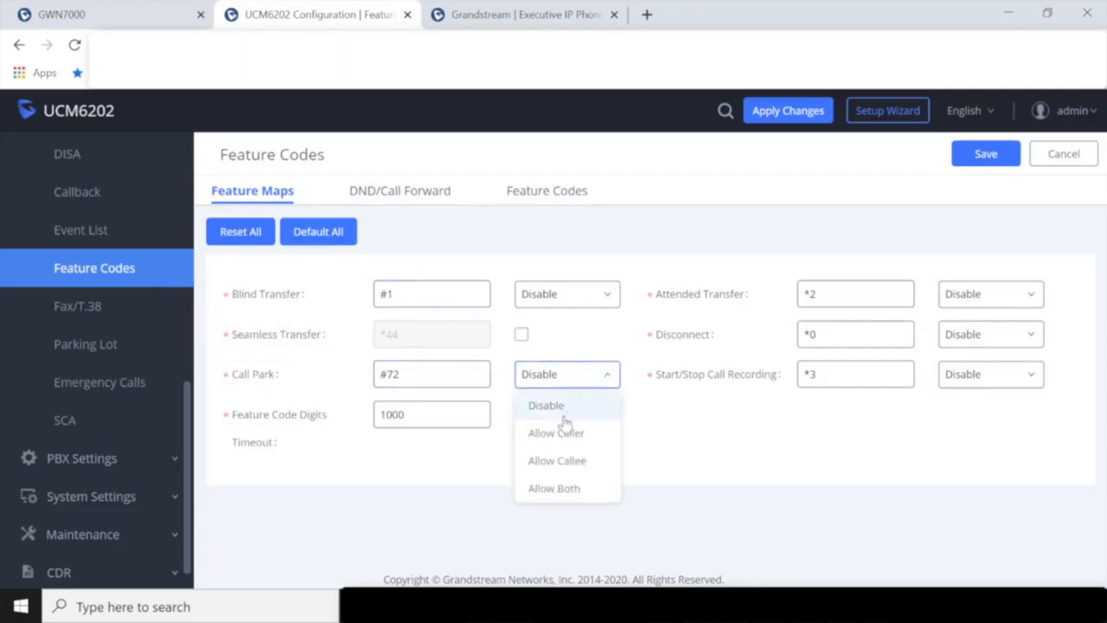
click(591, 490)
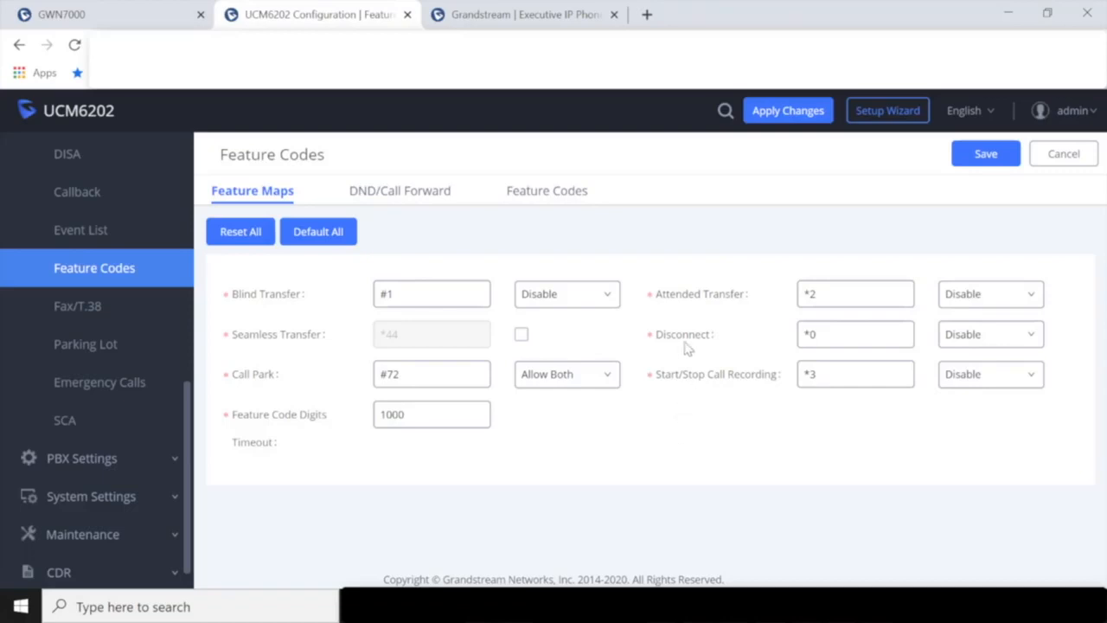
click(598, 293)
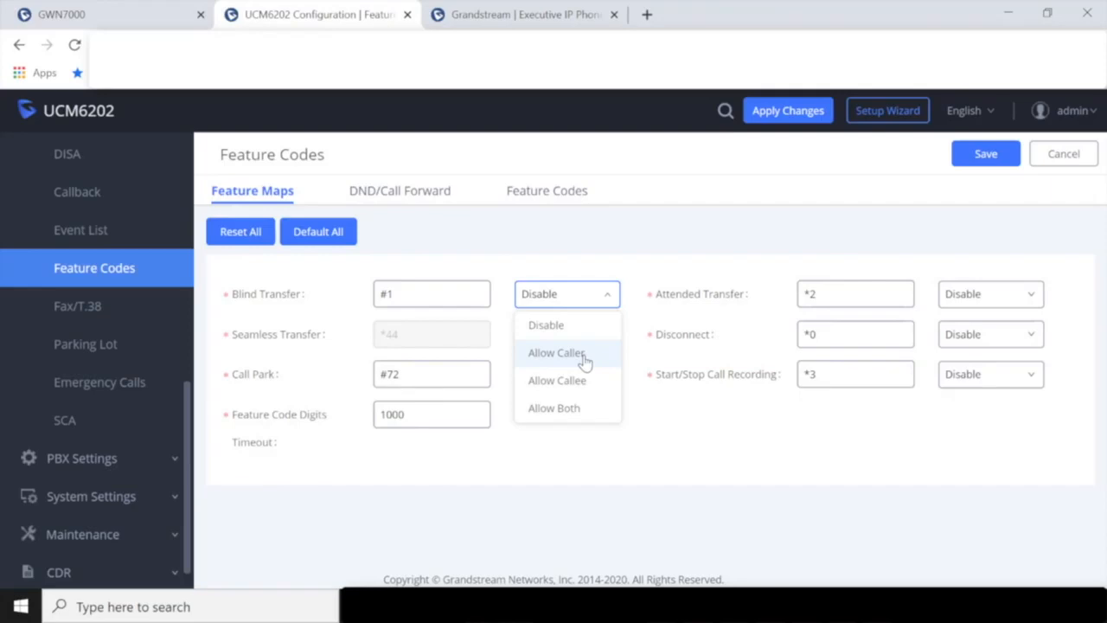
click(580, 407)
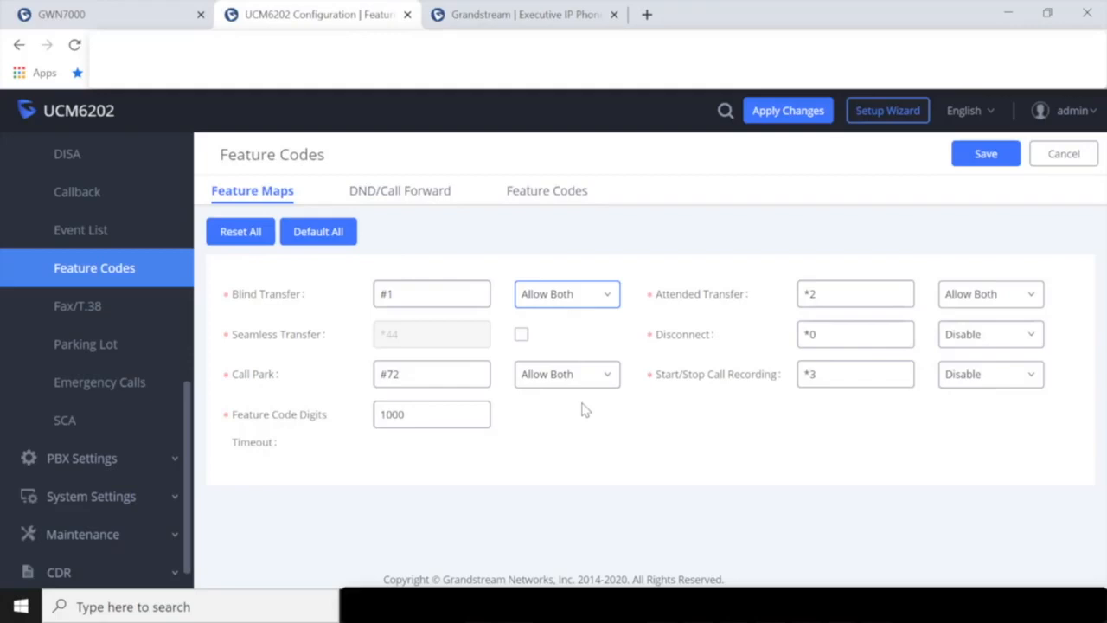
click(987, 161)
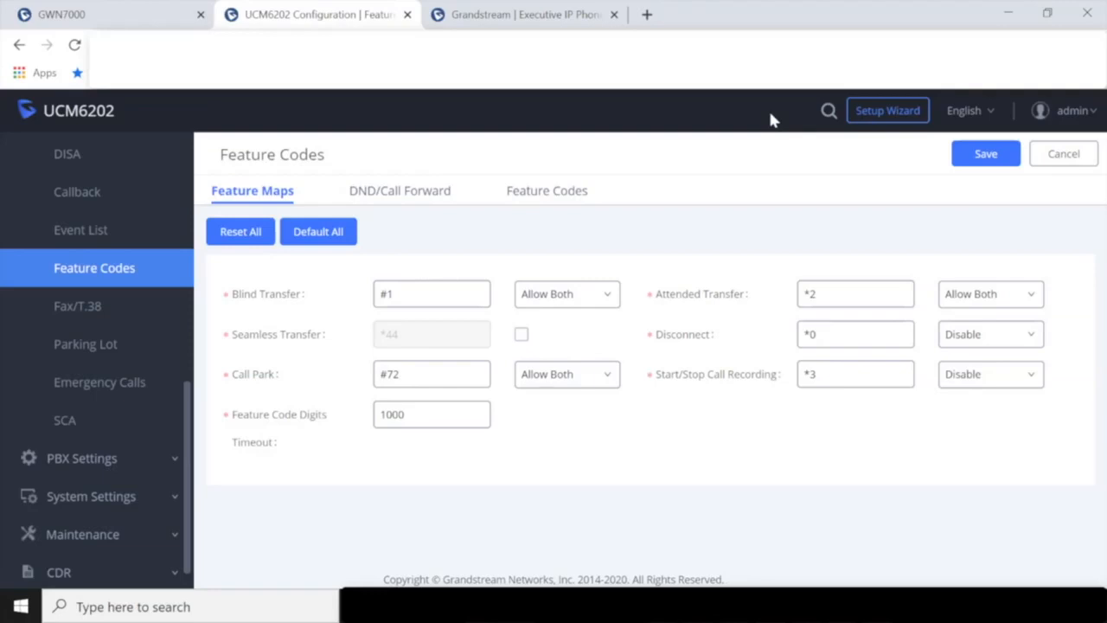
- Log into the GXP2140 phone's web page with the admin username and password
click(543, 24)
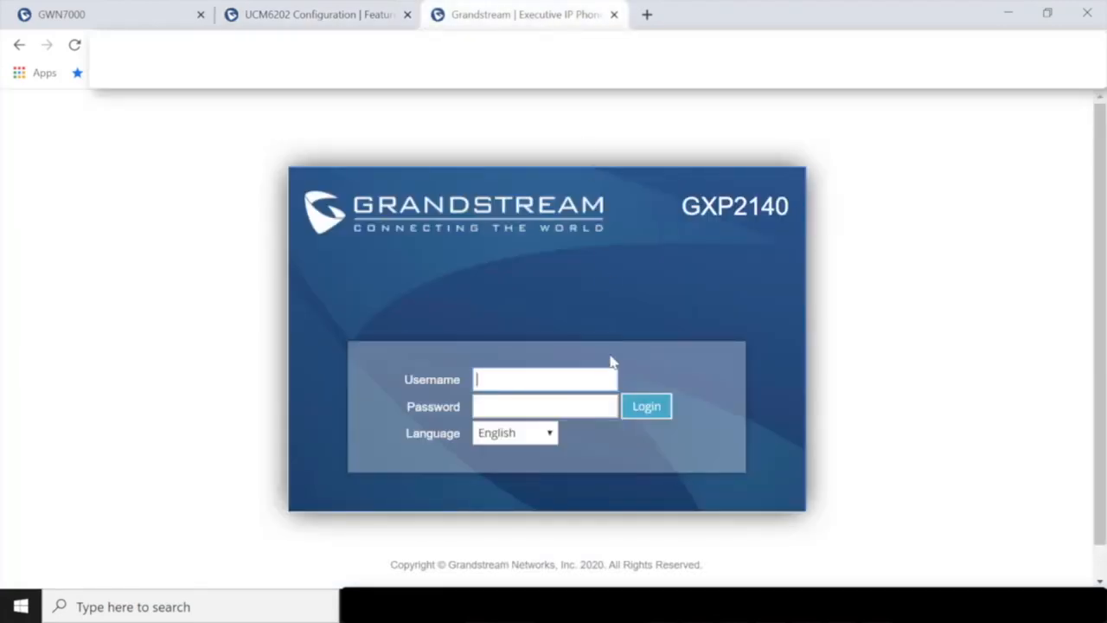
text(admin)
key(Tab)
text(admin)
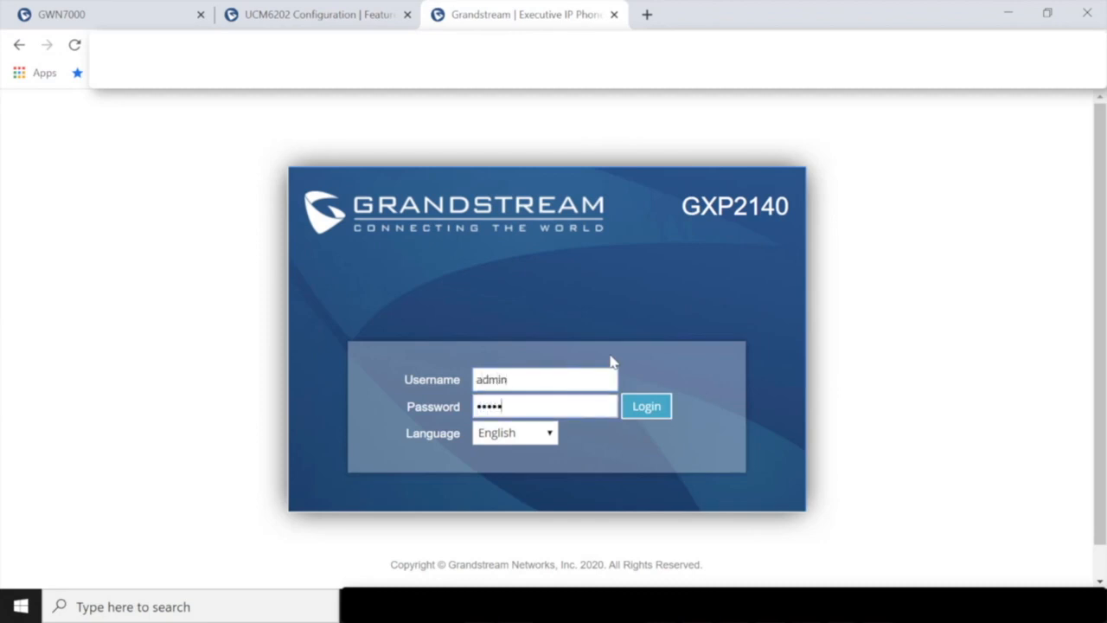
text(123)
key(Return)
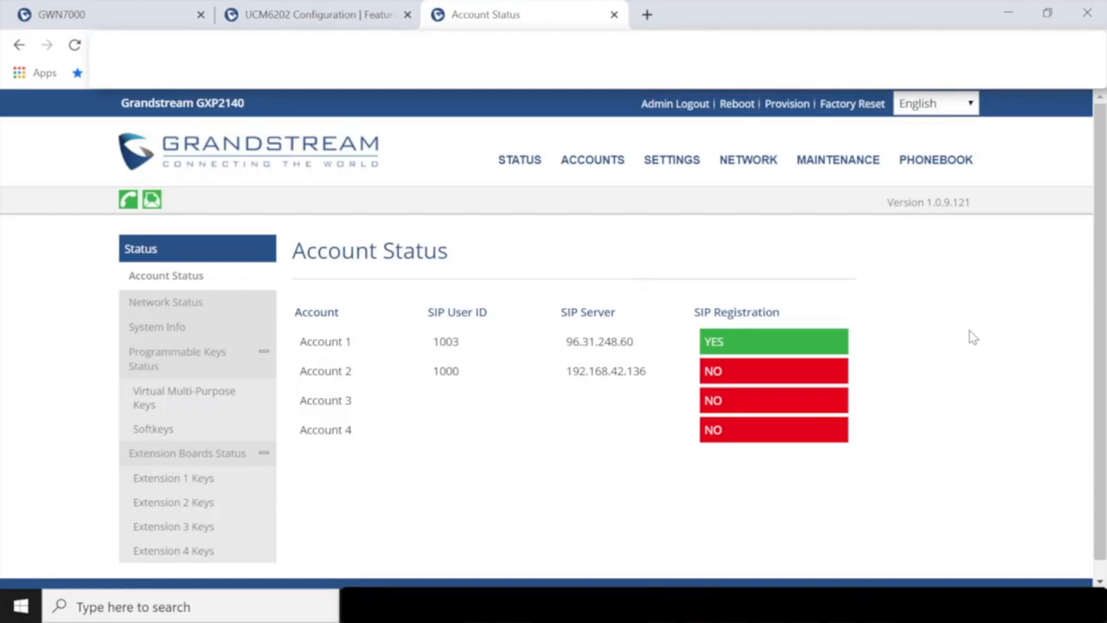
- Open the EXT 1 extension board page from the phone's SETTINGS > Extension Boards menu
mouse_move(677, 164)
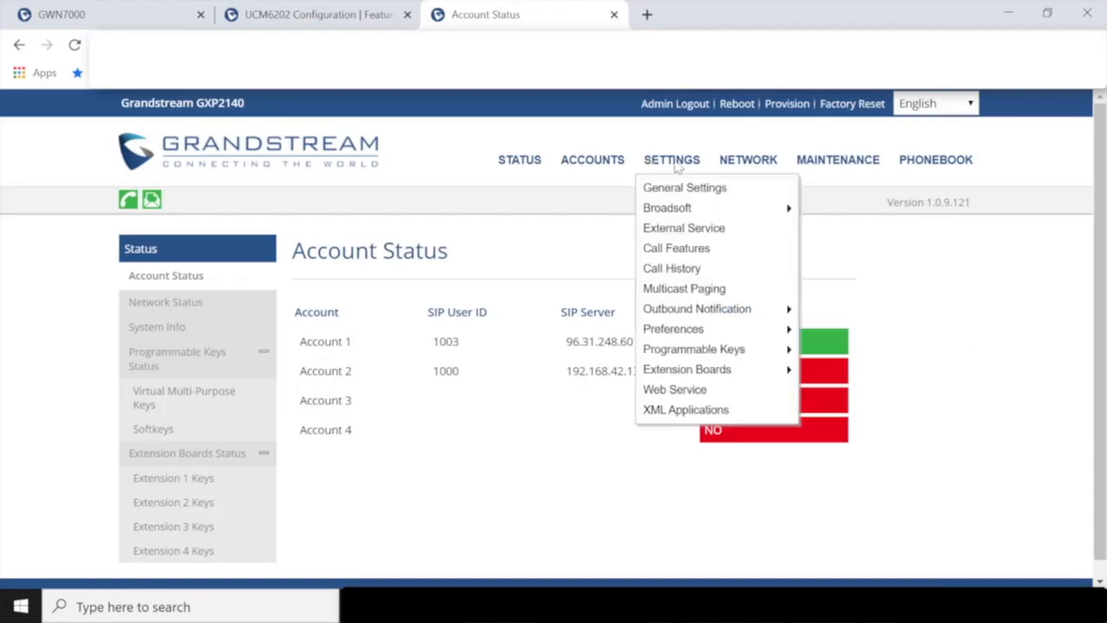
mouse_move(710, 372)
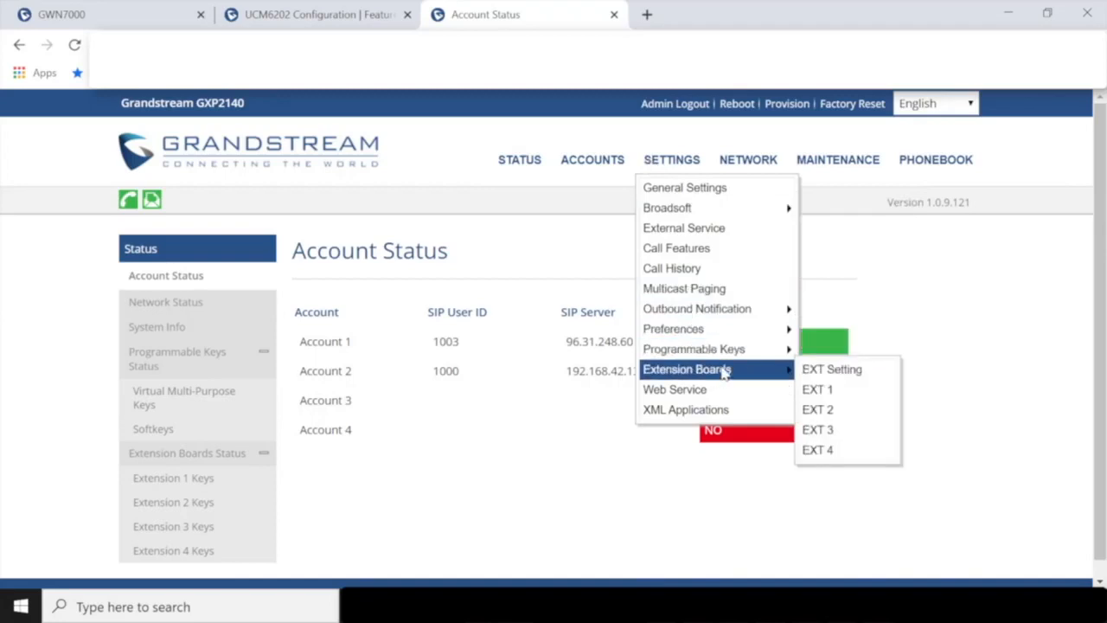
click(878, 389)
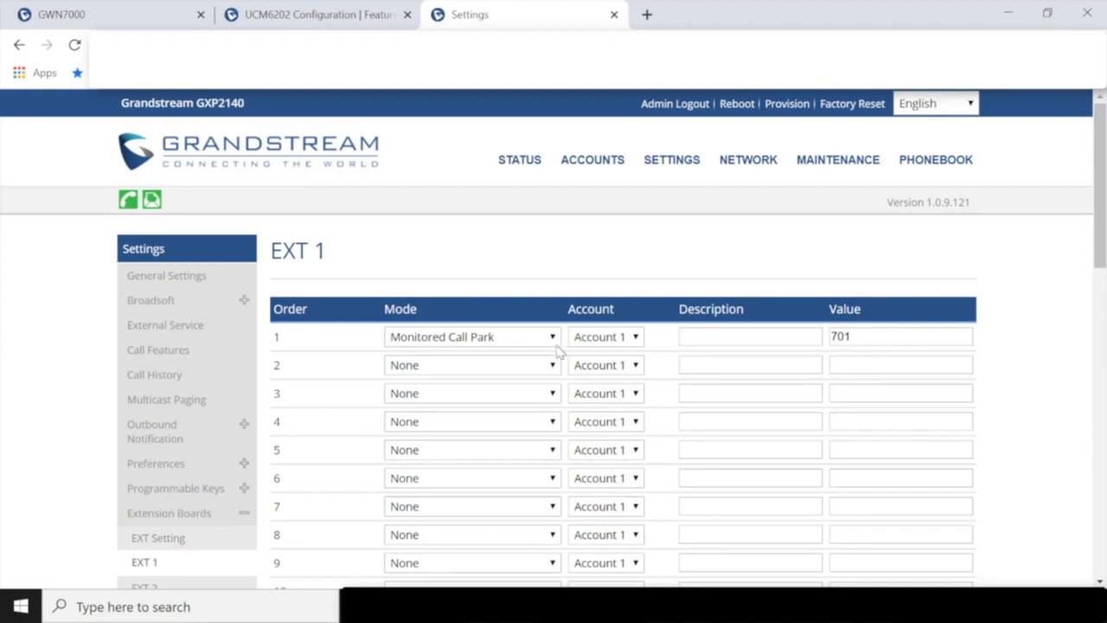
- Set keys 1 and 2 to Monitored Call Park, giving key 2 the value 701
click(527, 338)
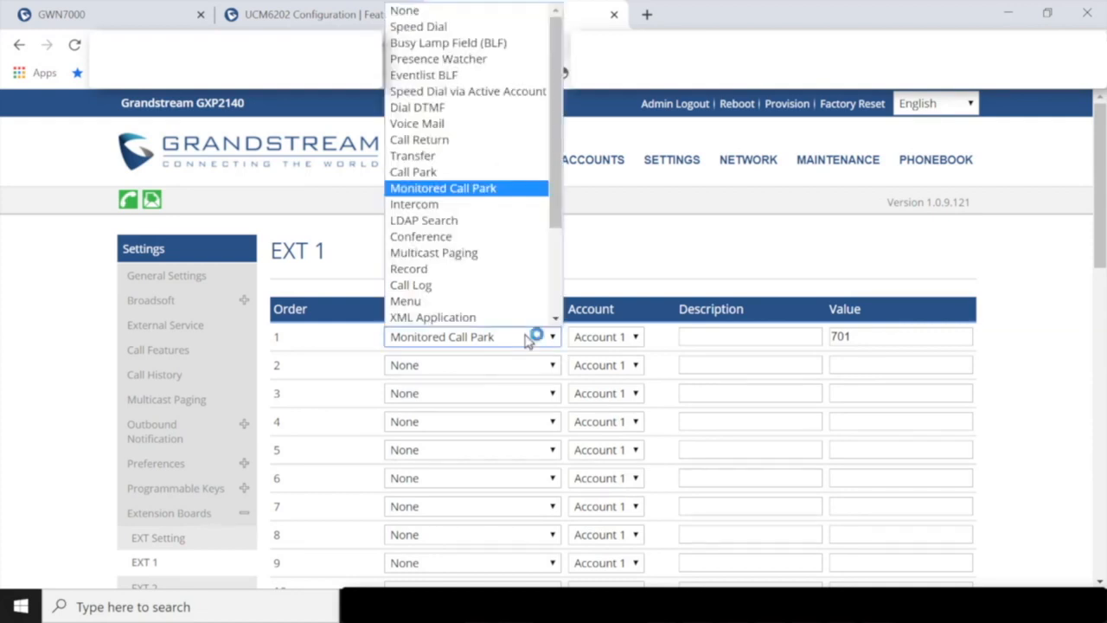
scroll(484, 233, down, 1)
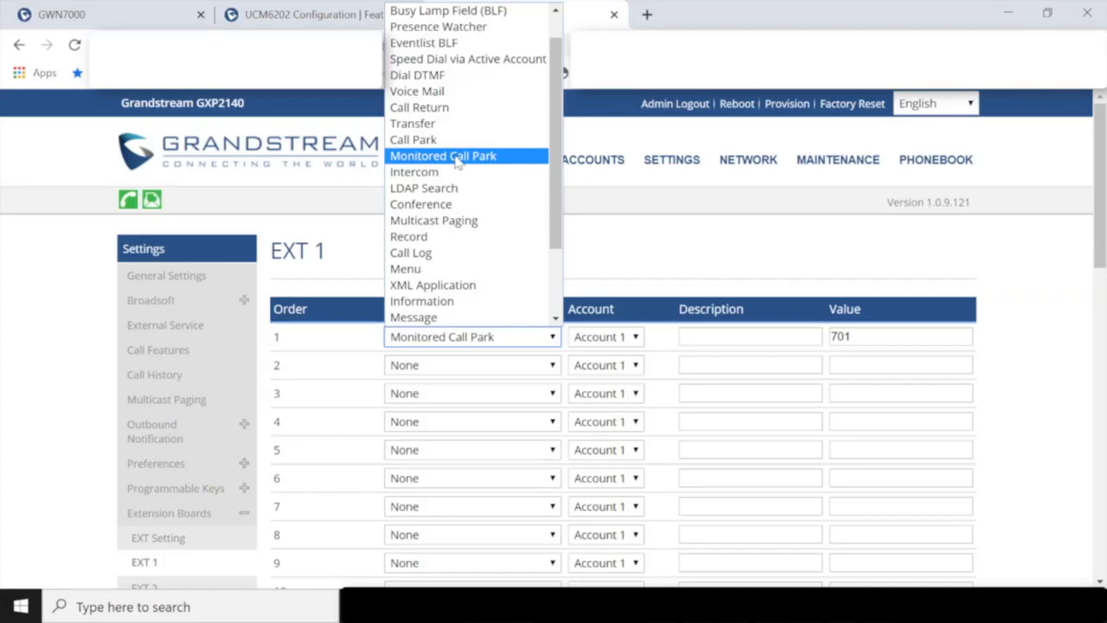
click(457, 158)
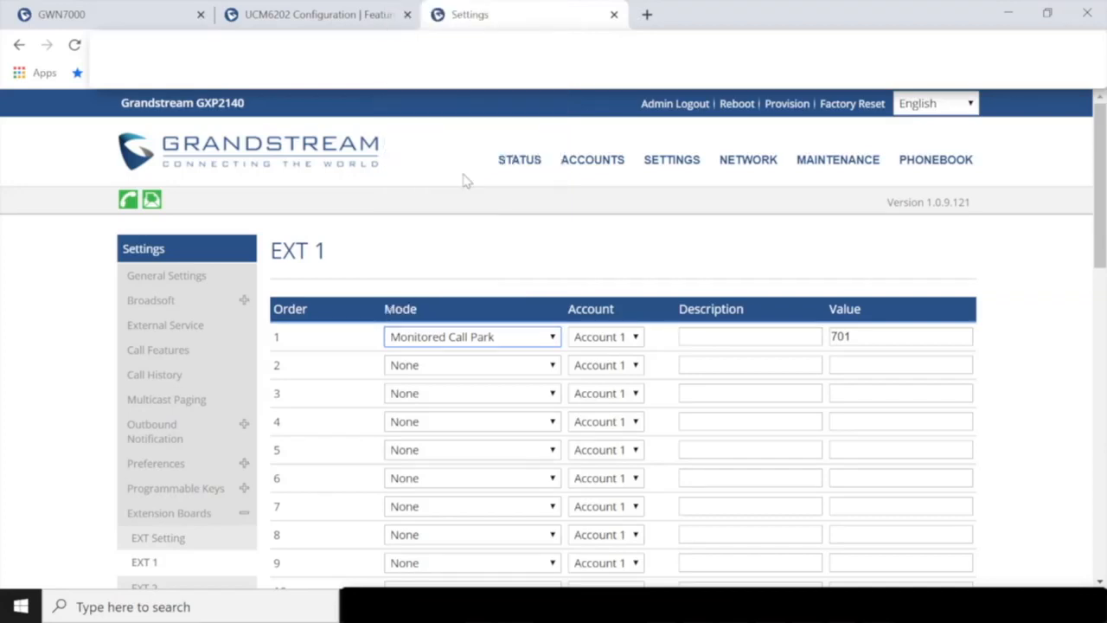
click(519, 369)
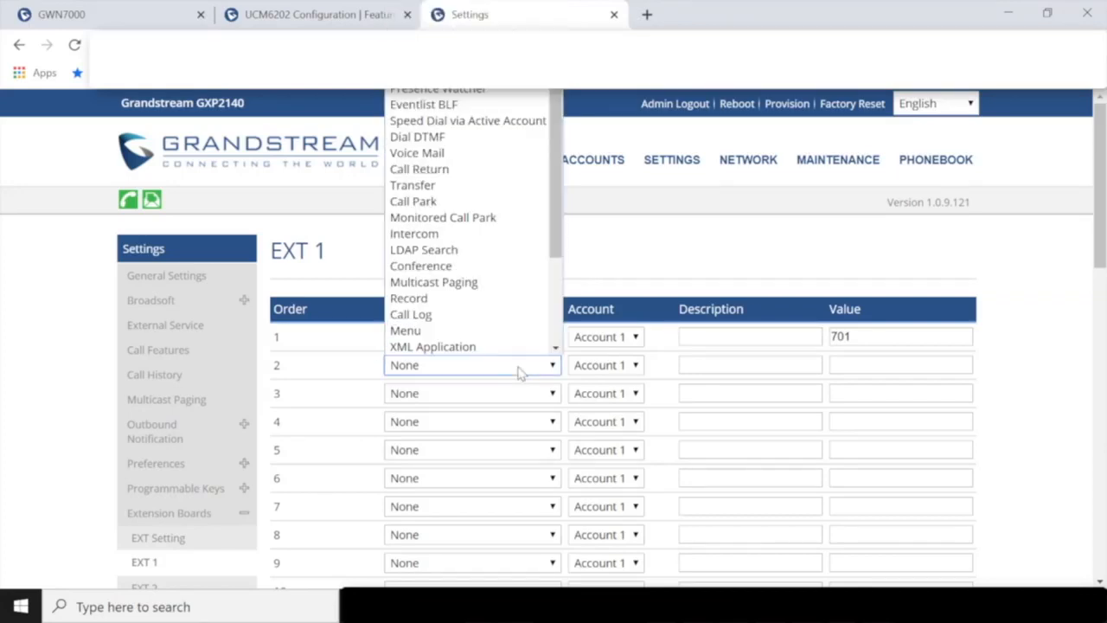
click(487, 223)
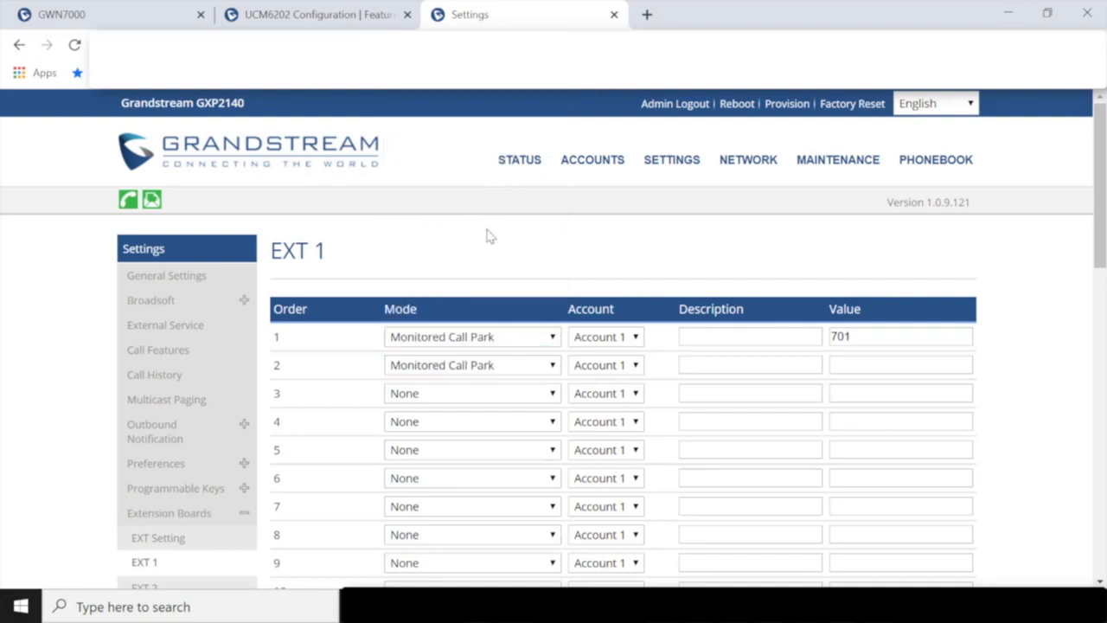
click(852, 364)
text(701)
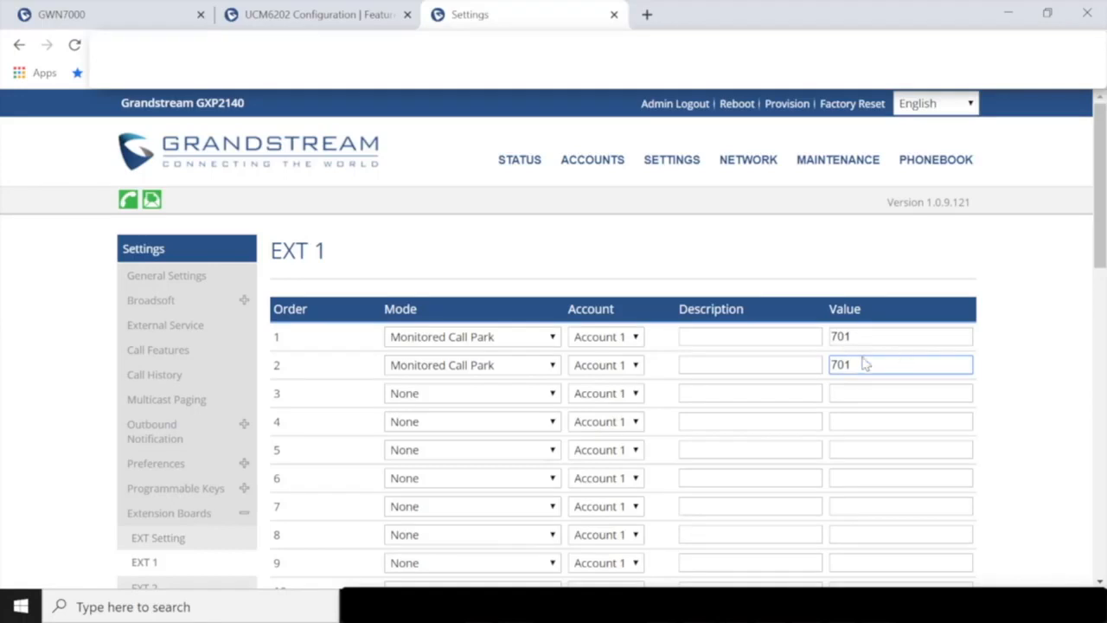
- Give keys 3 and 4 values 703 and 704 and set both to Monitored Call Park
click(839, 391)
text(703)
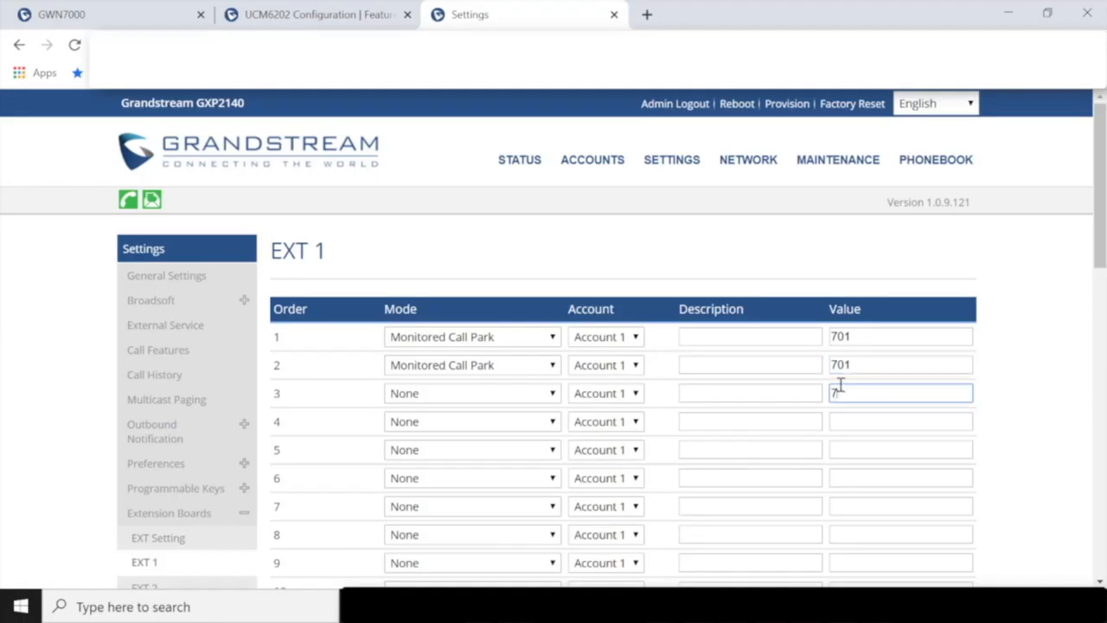
click(868, 421)
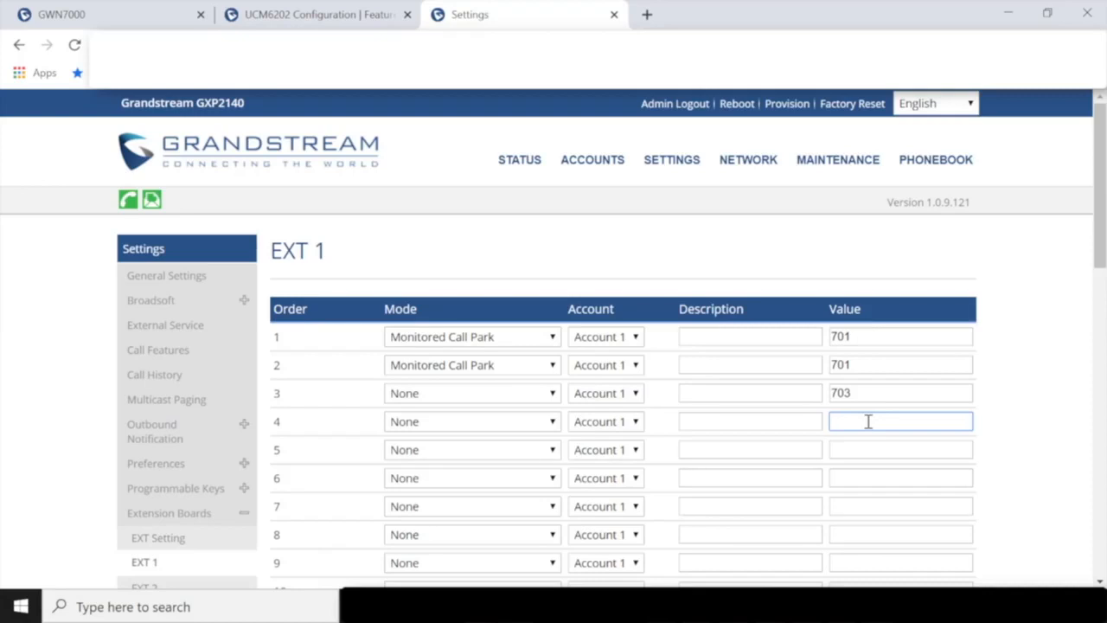
text(704)
click(464, 396)
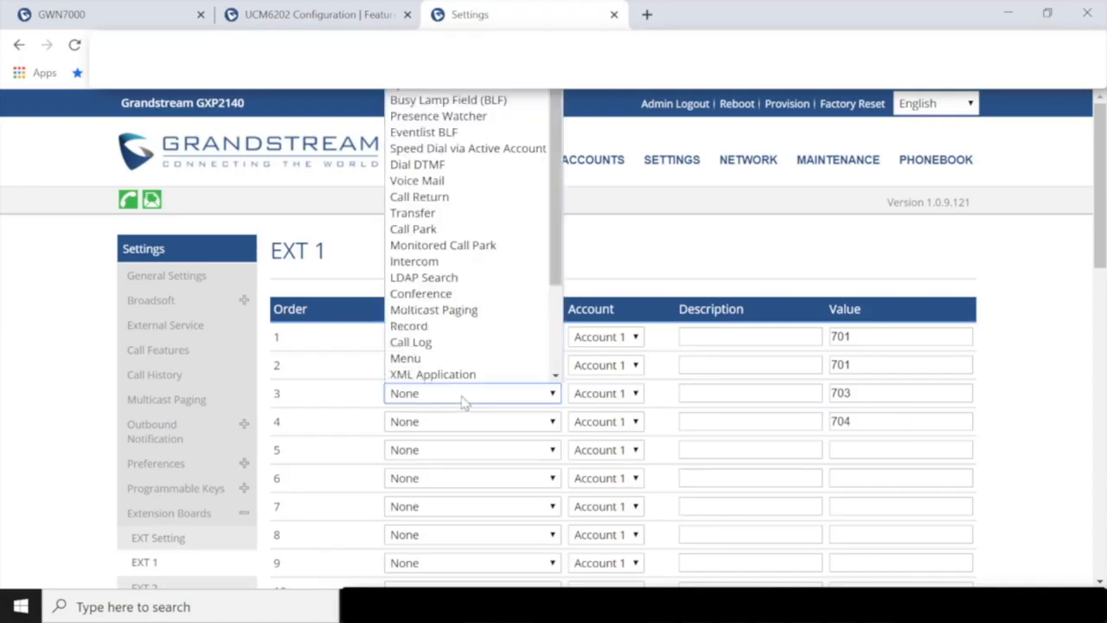
click(449, 246)
click(457, 424)
scroll(463, 259, down, 1)
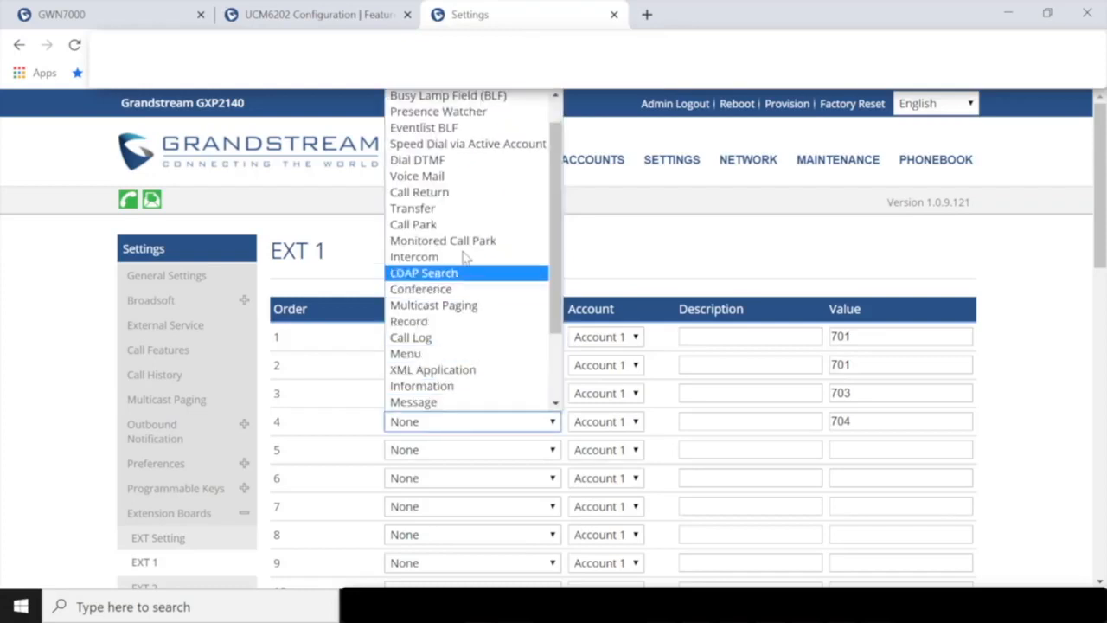
click(467, 241)
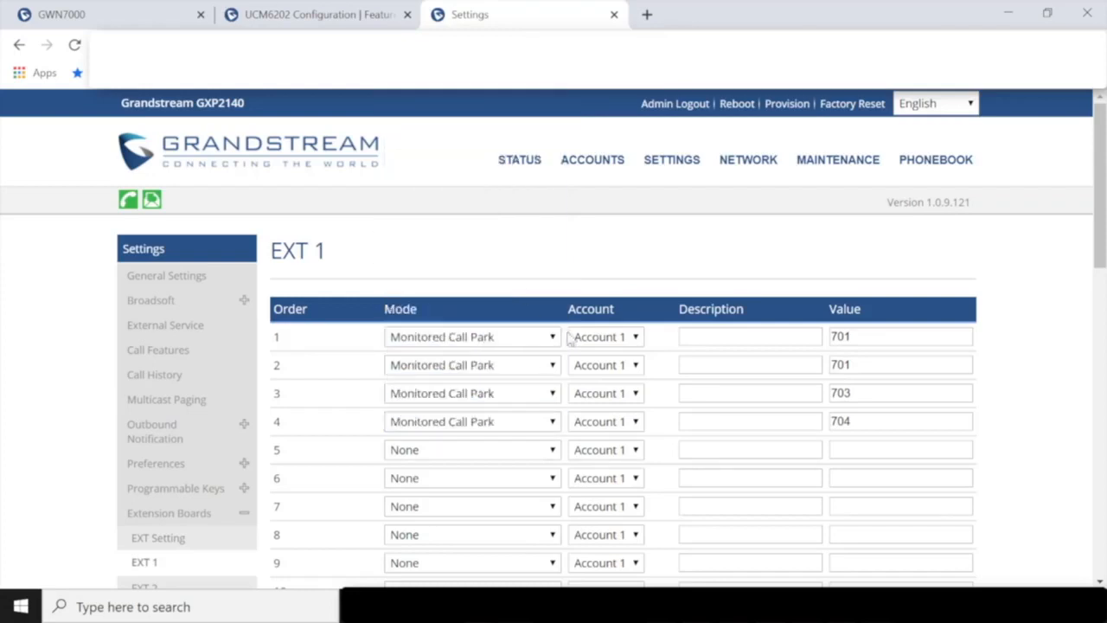
click(632, 336)
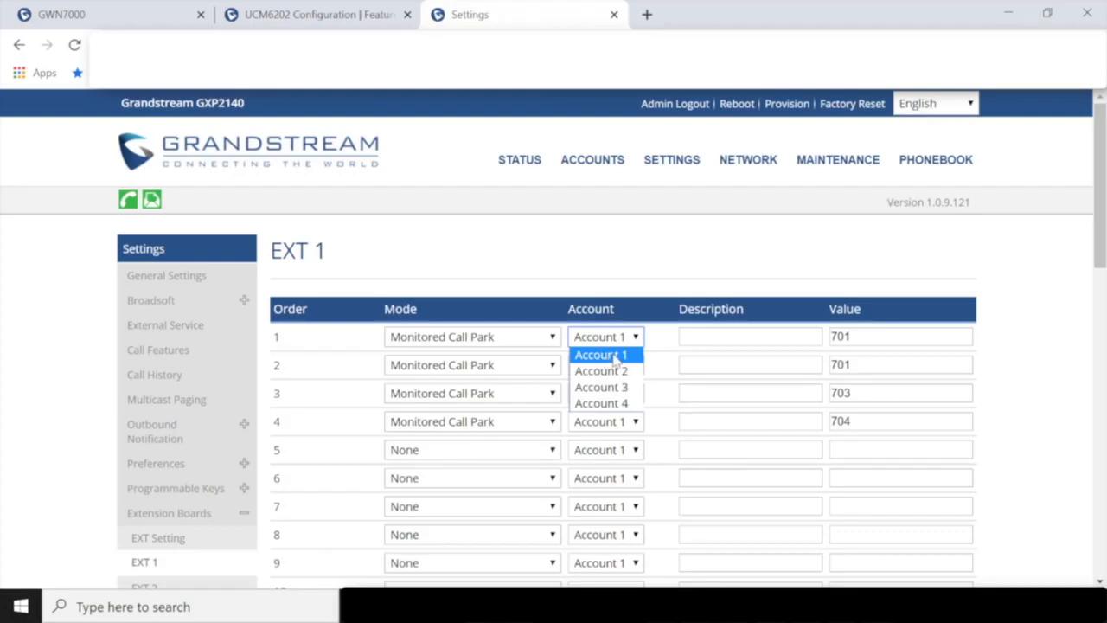
- Keep key 1 on Account 1 and save the EXT 1 key settings
click(789, 230)
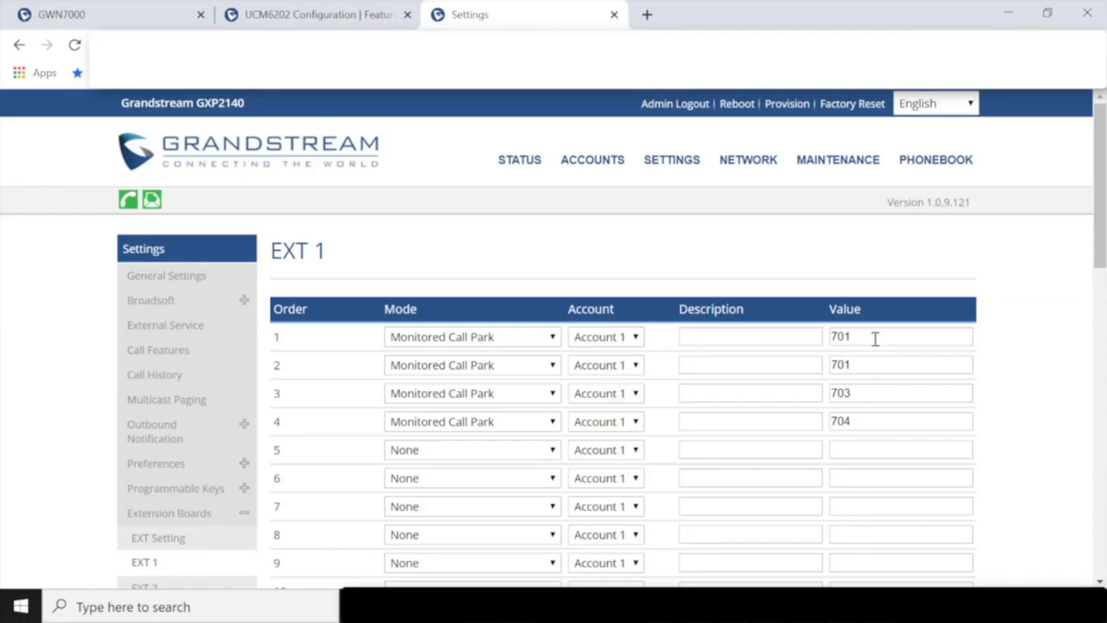
scroll(1011, 346, down, 9)
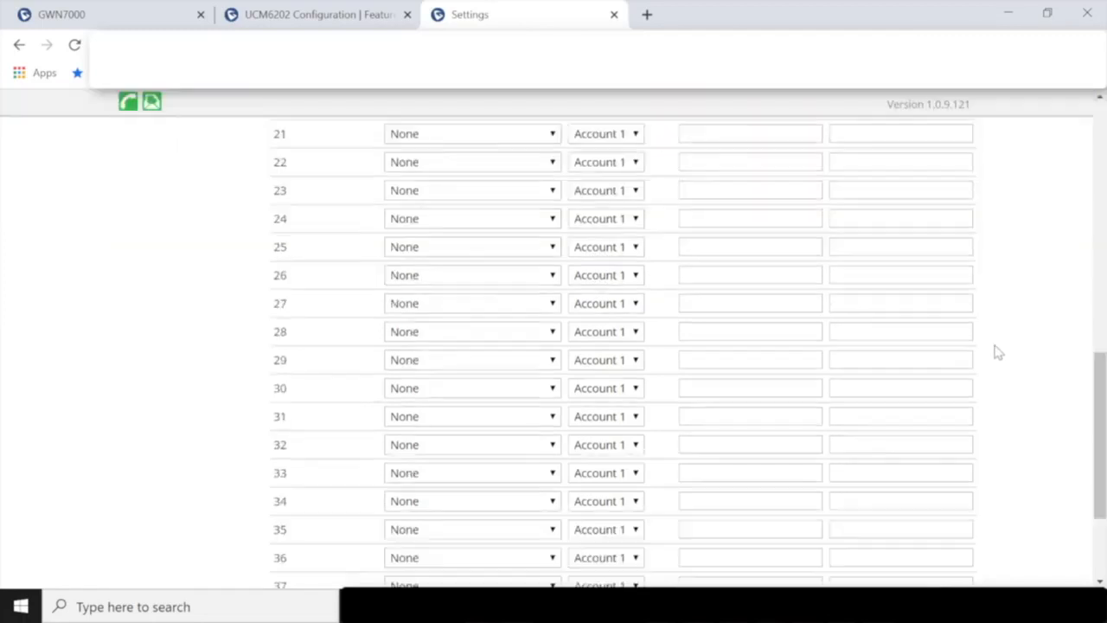
scroll(569, 552, down, 3)
click(424, 533)
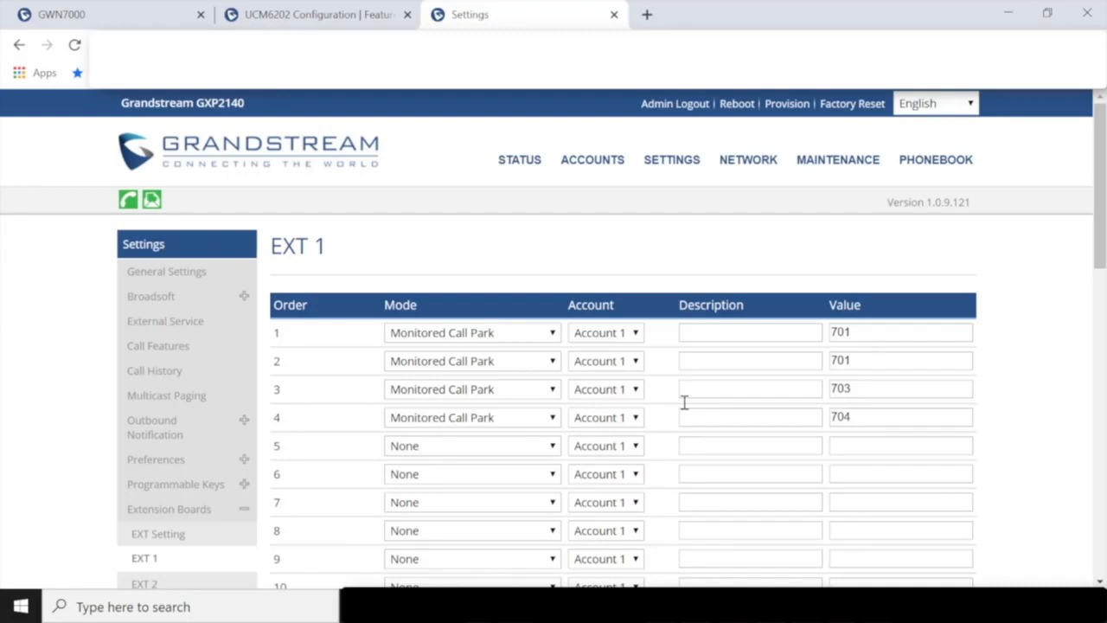
- Return to the UCM6202 tab and open System Status > Active Calls
click(283, 14)
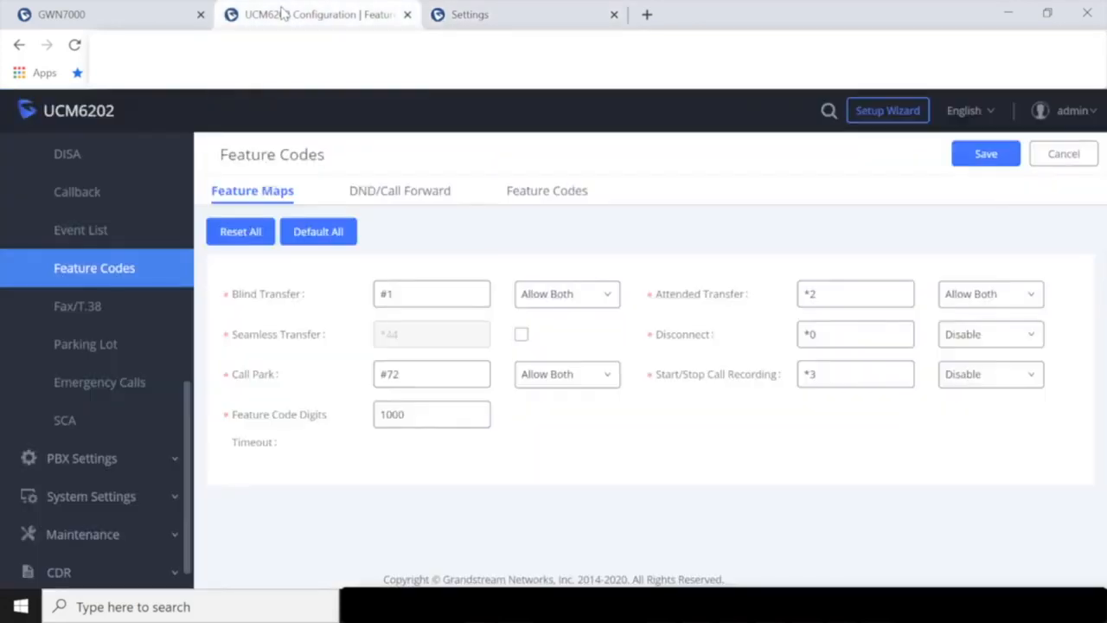
scroll(144, 240, up, 6)
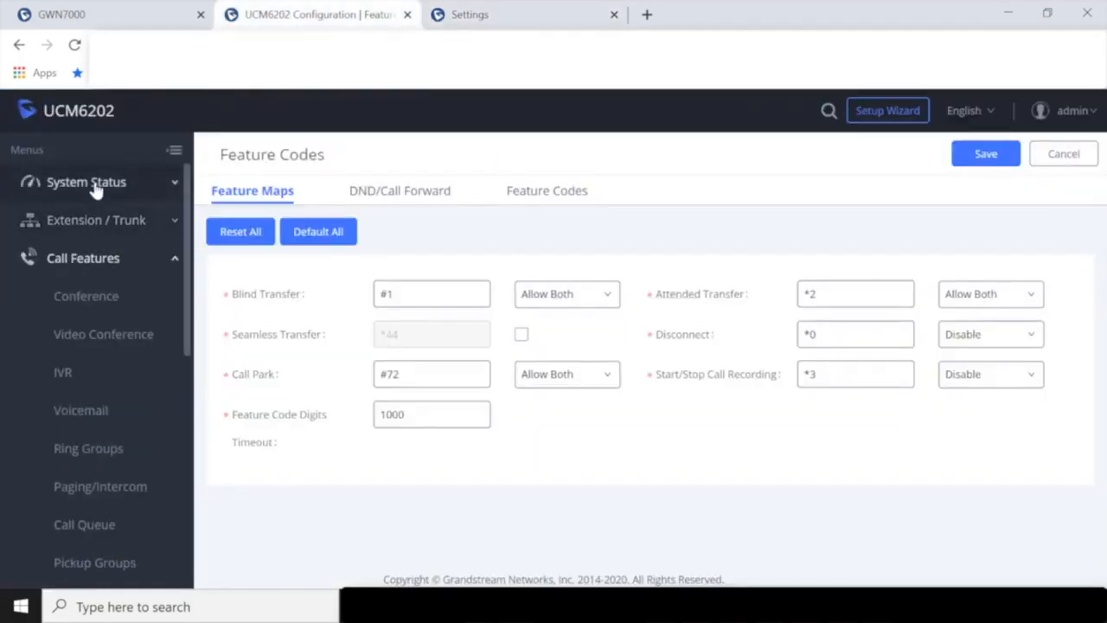
click(95, 184)
click(81, 297)
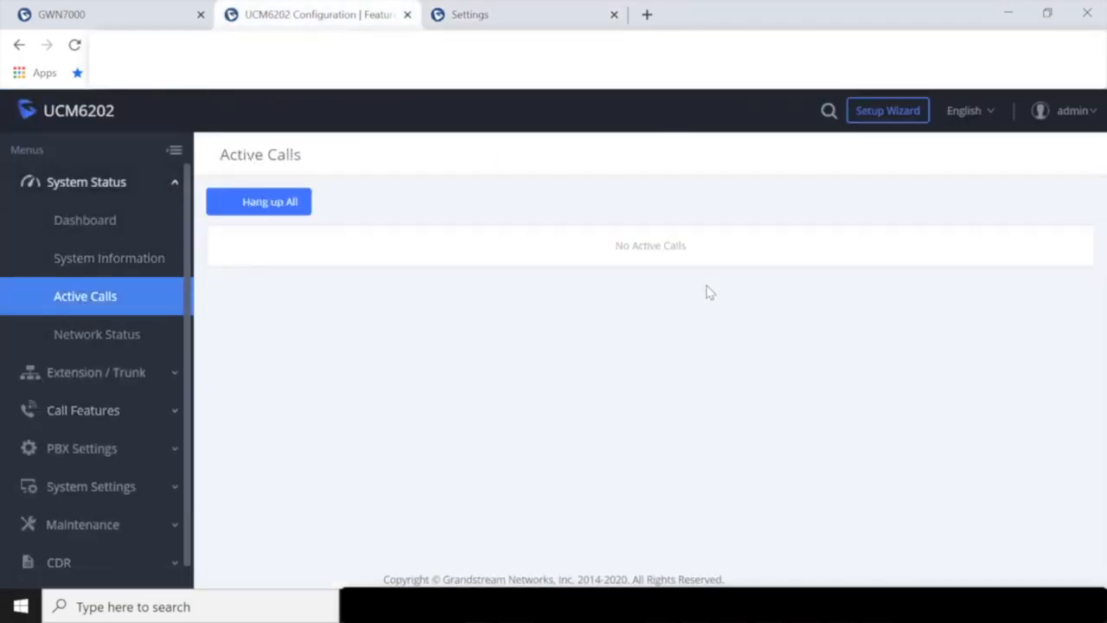